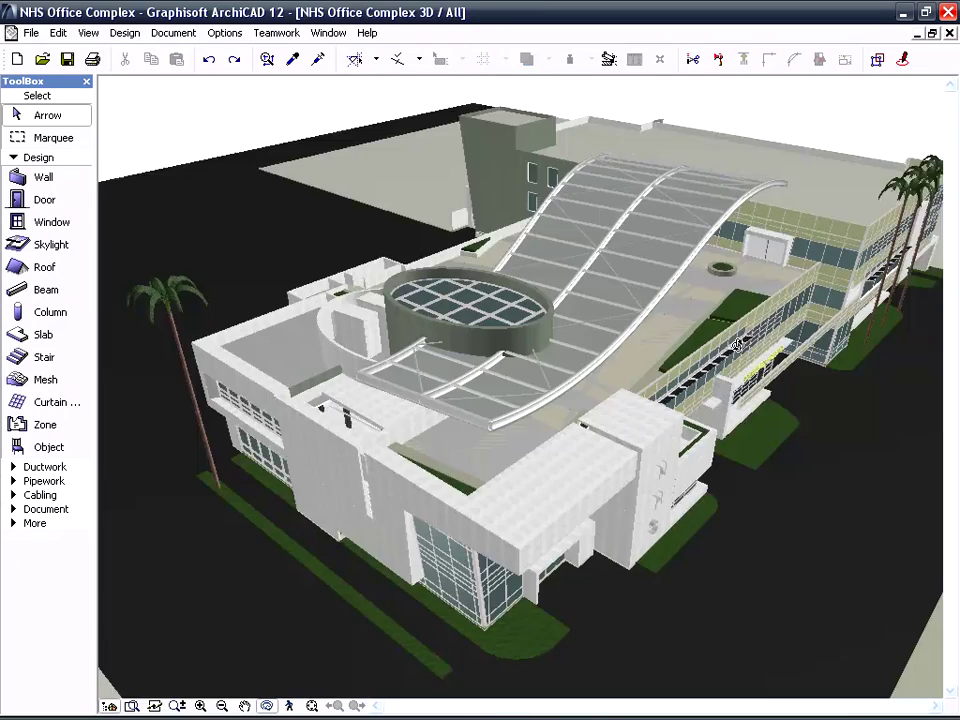
- Export the office complex model from a street-level view of the NHS corner for Virtual Building Explorer and launch the exported model
drag(643, 367, 231, 157)
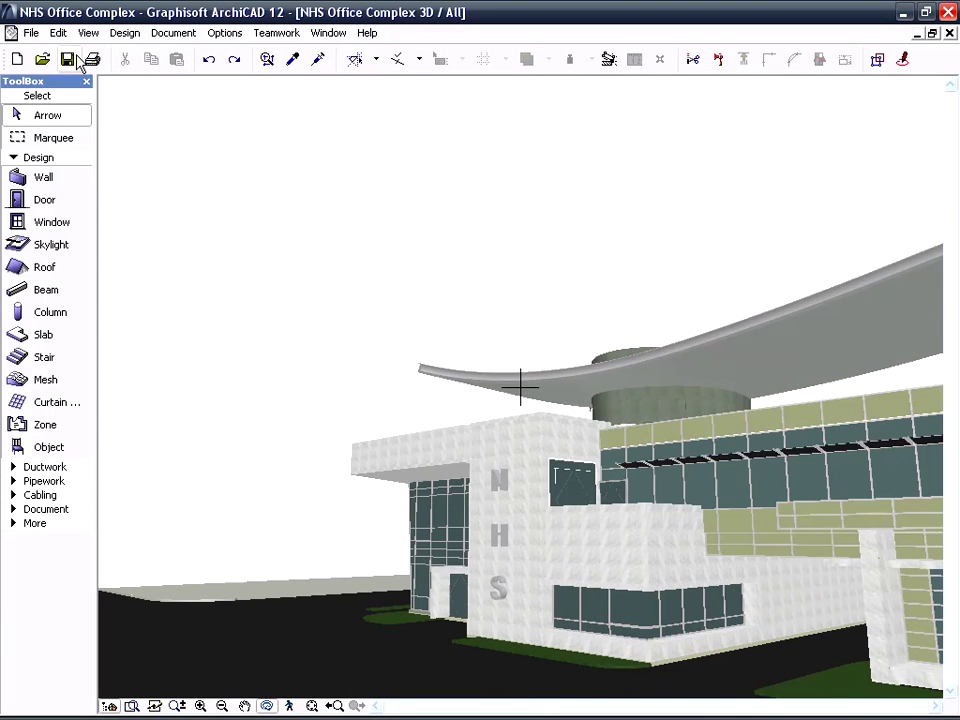
click(37, 35)
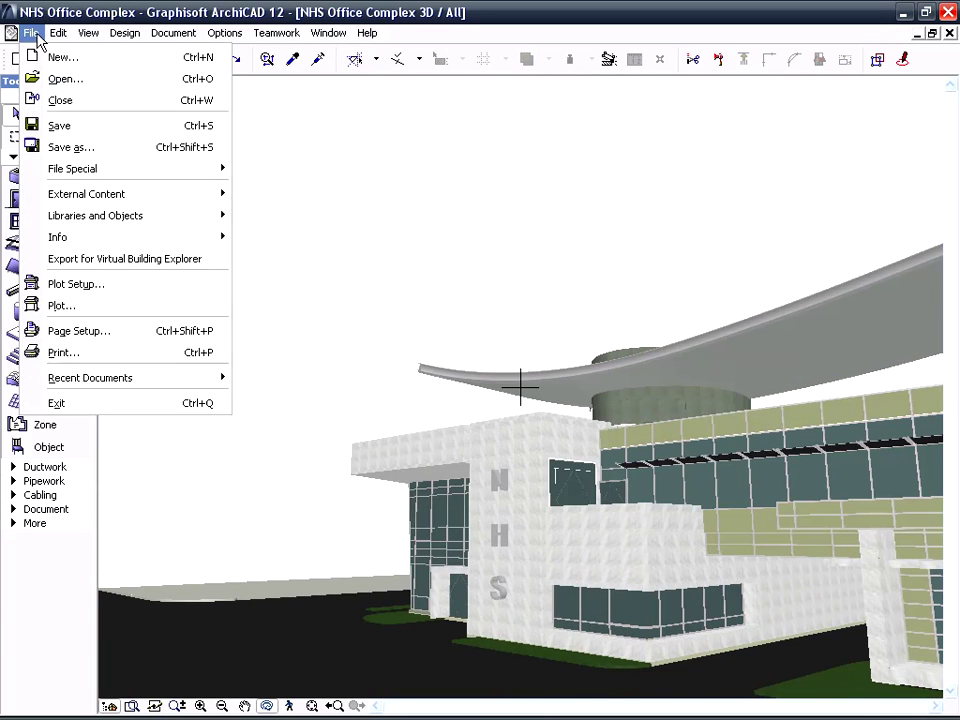
click(213, 262)
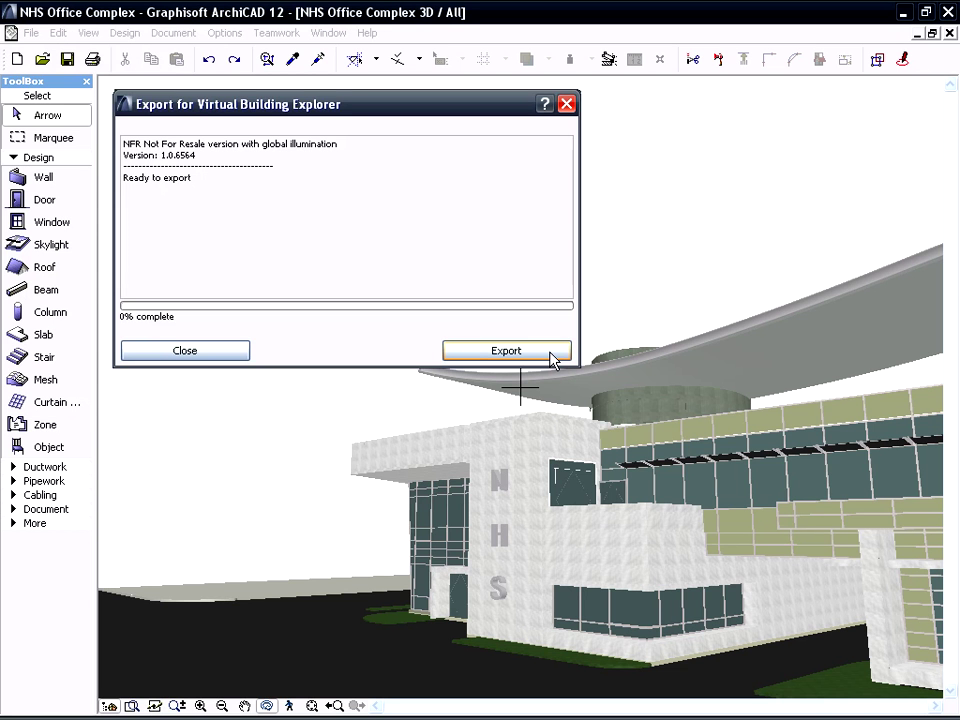
click(553, 356)
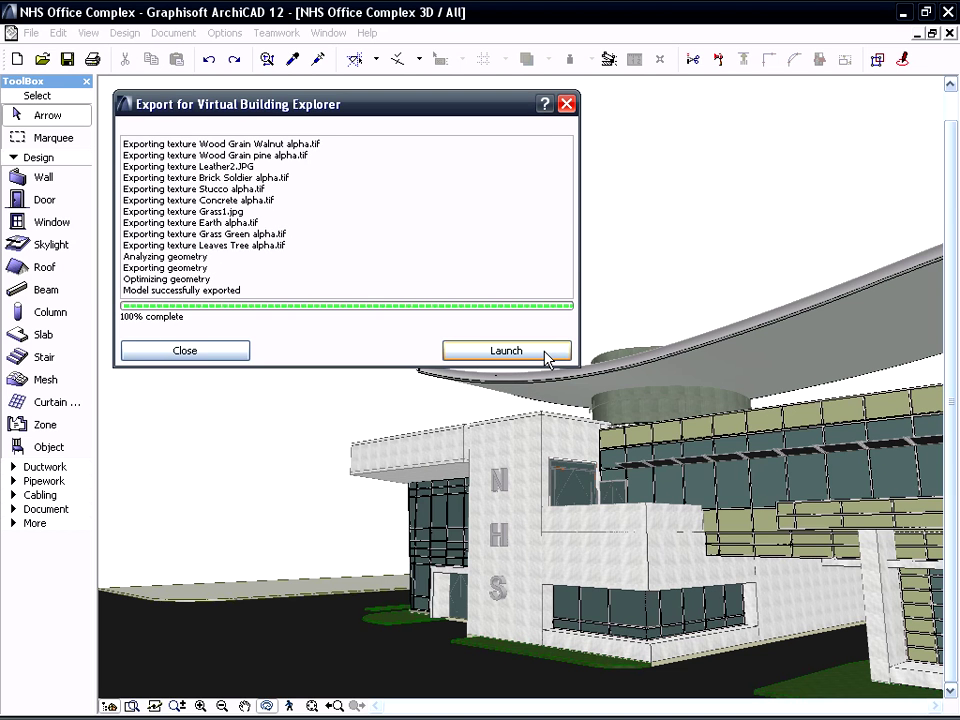
click(548, 358)
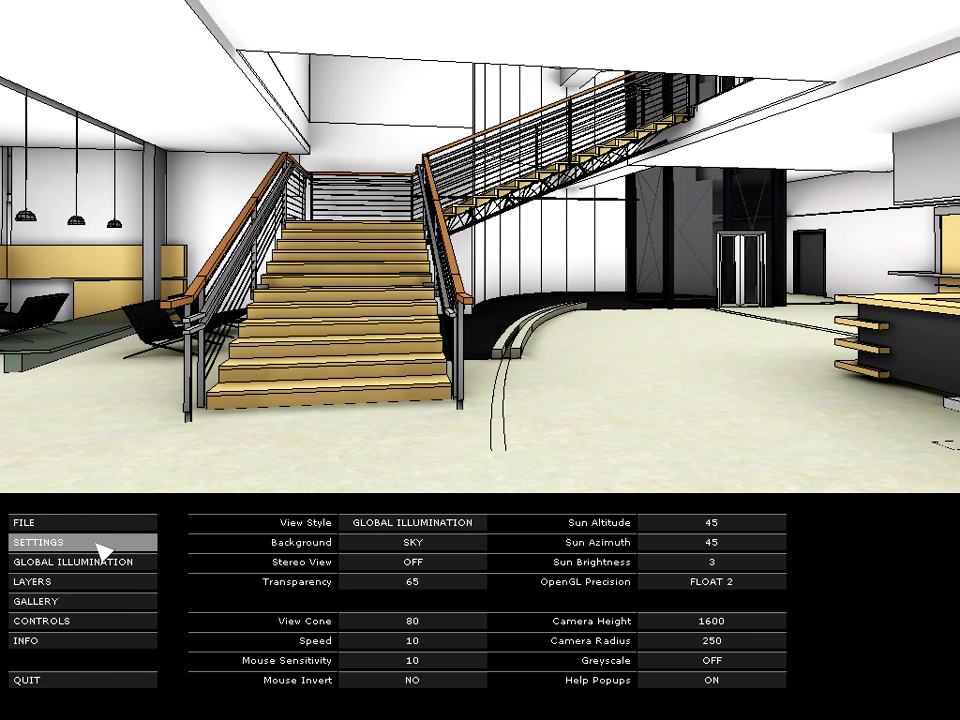
- Review the list of navigation controls and explore the lobby and its staircase
click(106, 626)
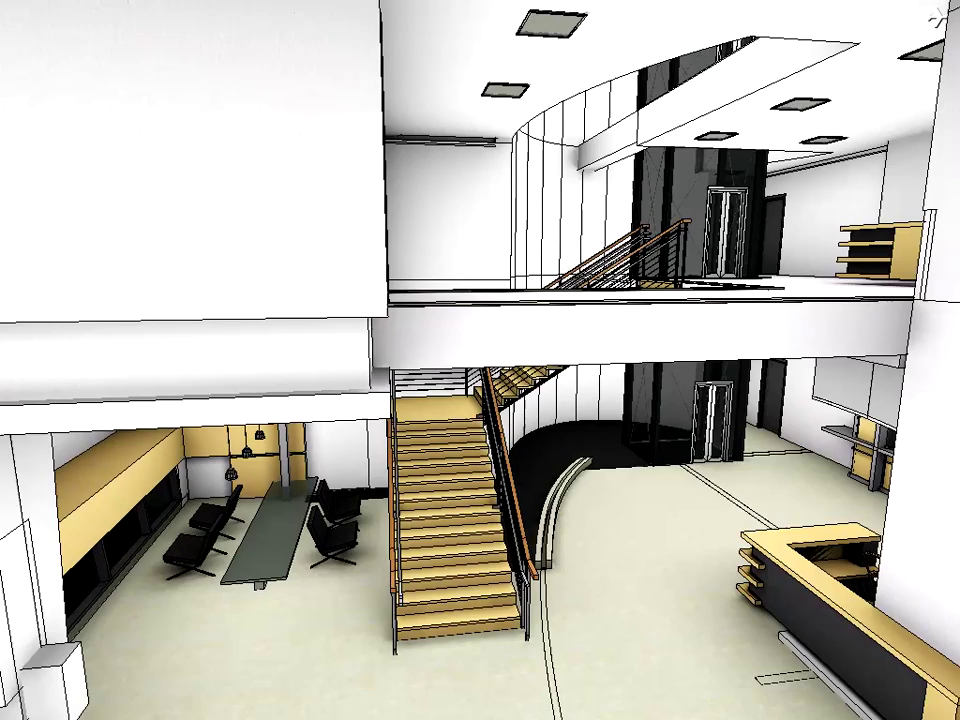
key(Escape)
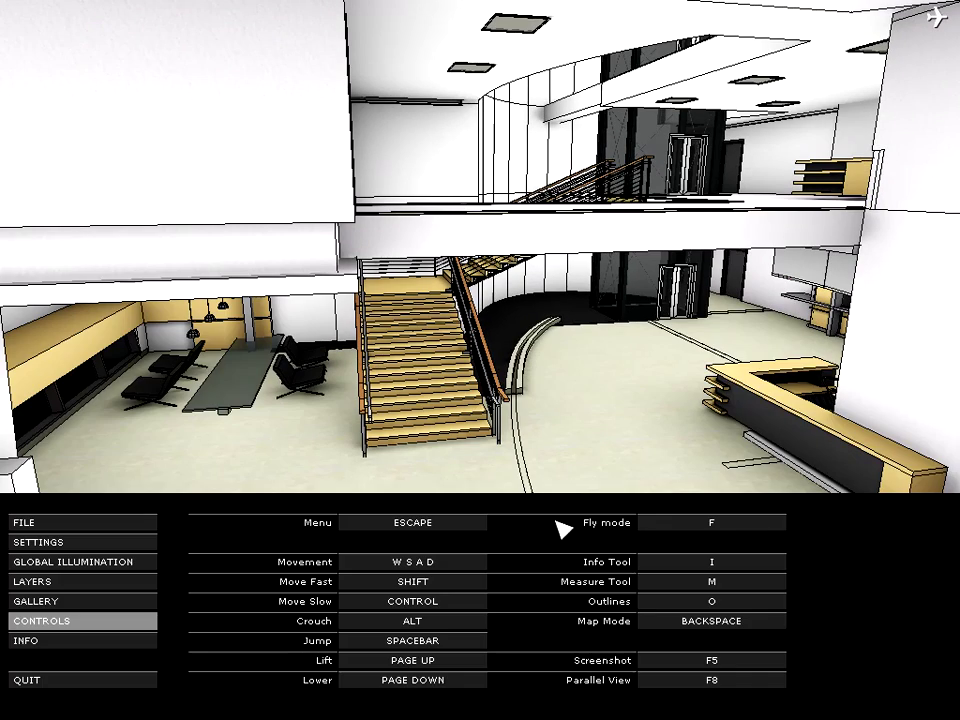
key(Escape)
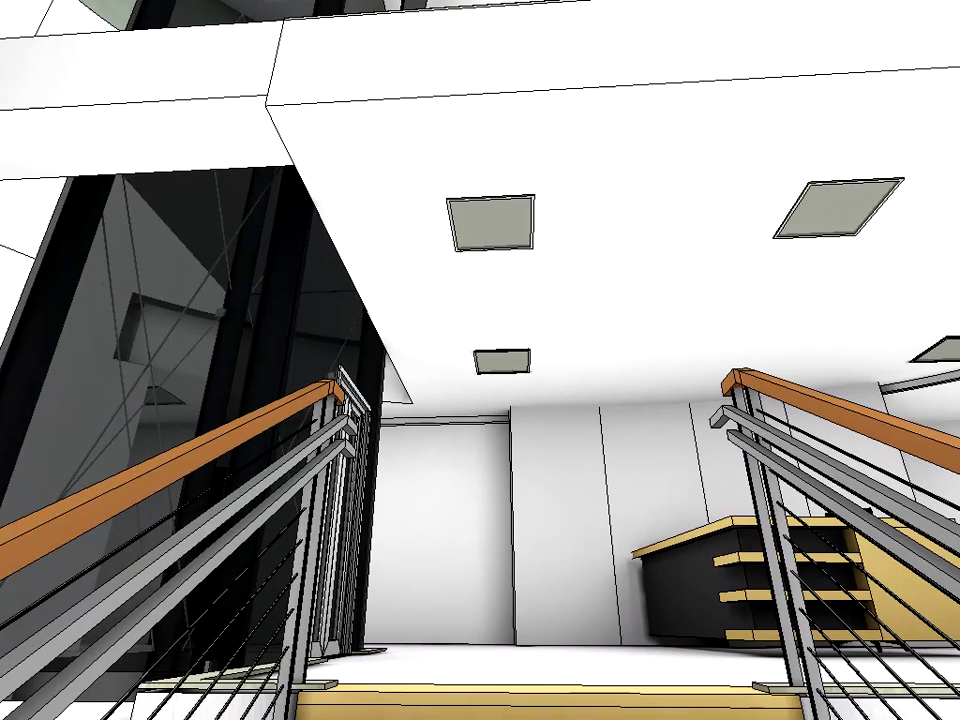
key(Escape)
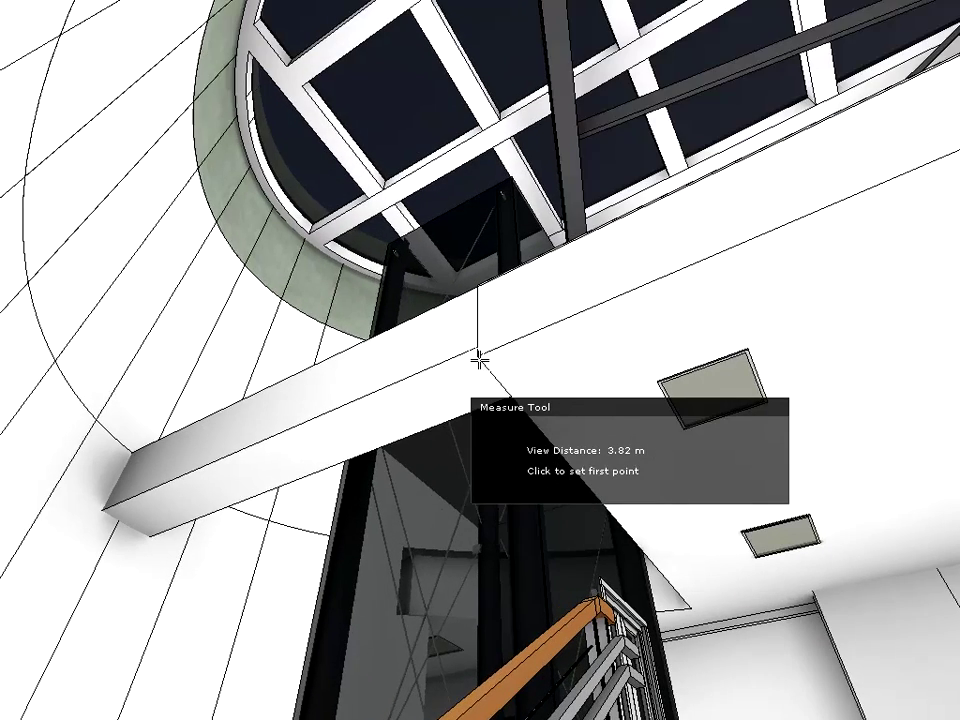
- Measure the vertical distance from the beam corner above the stairs down to the upper-floor slab edge
click(480, 360)
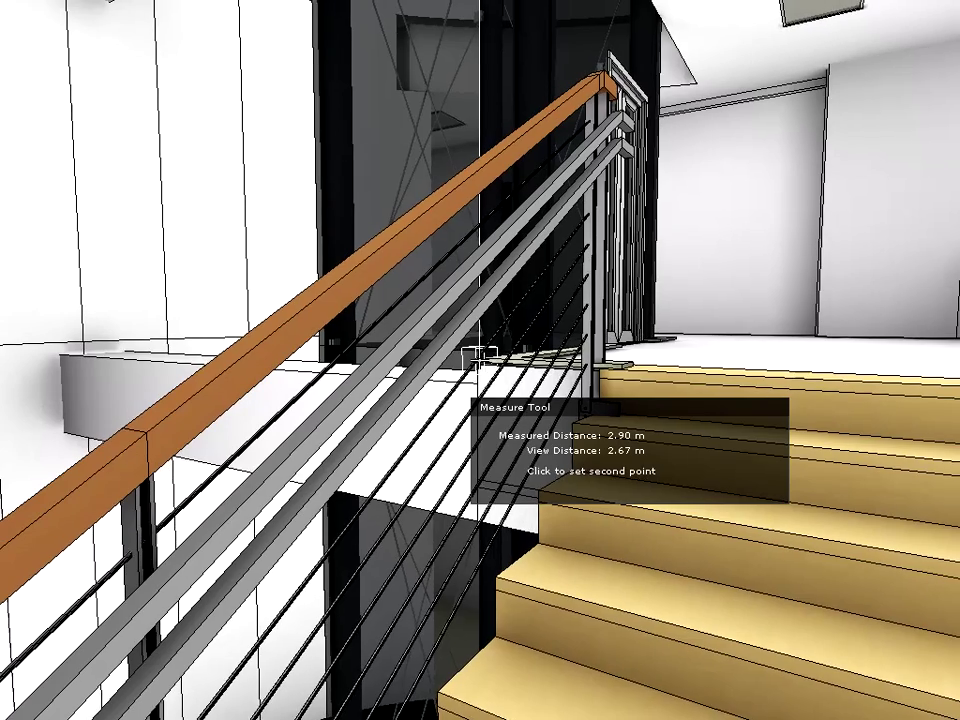
click(480, 358)
key(s)
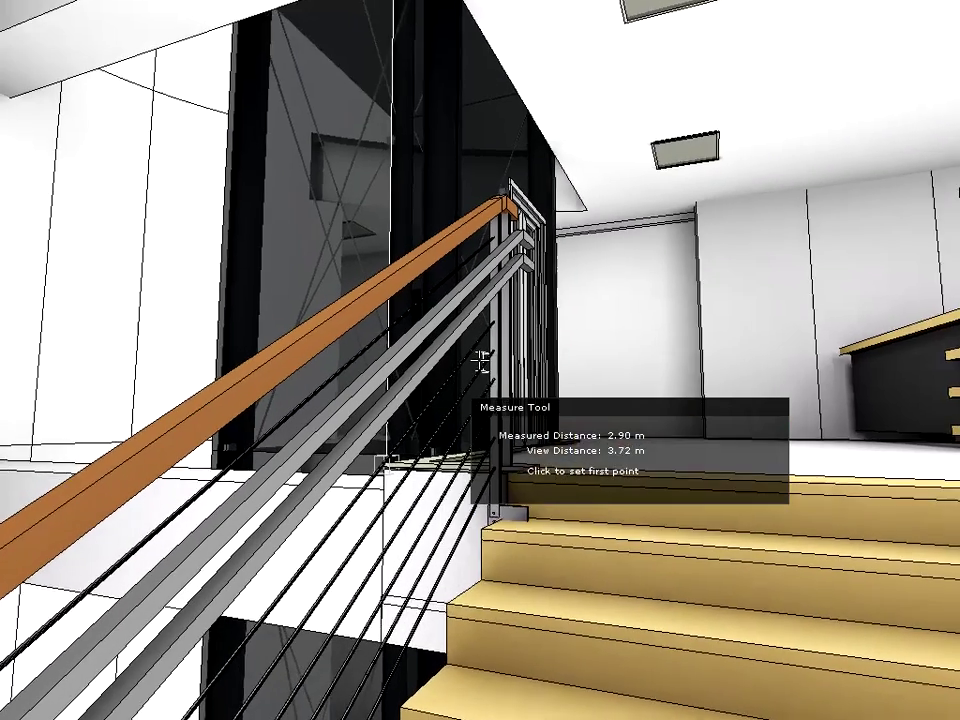
key(s)
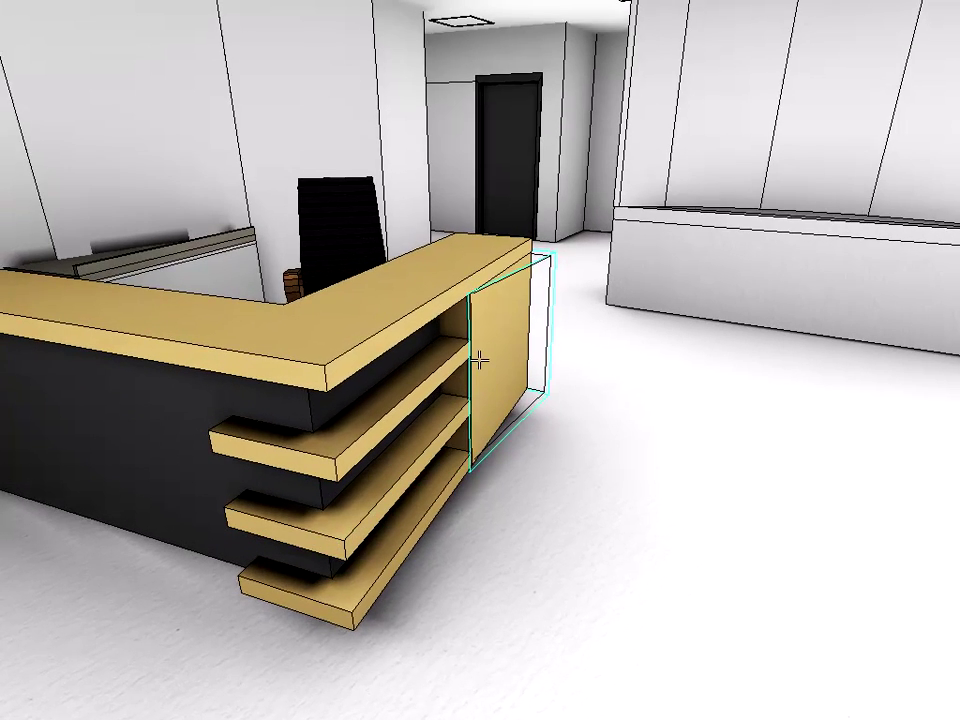
- Query the element information of the chair behind the reception desk and of the curved interior wall panel beside it
key(a)
key(s)
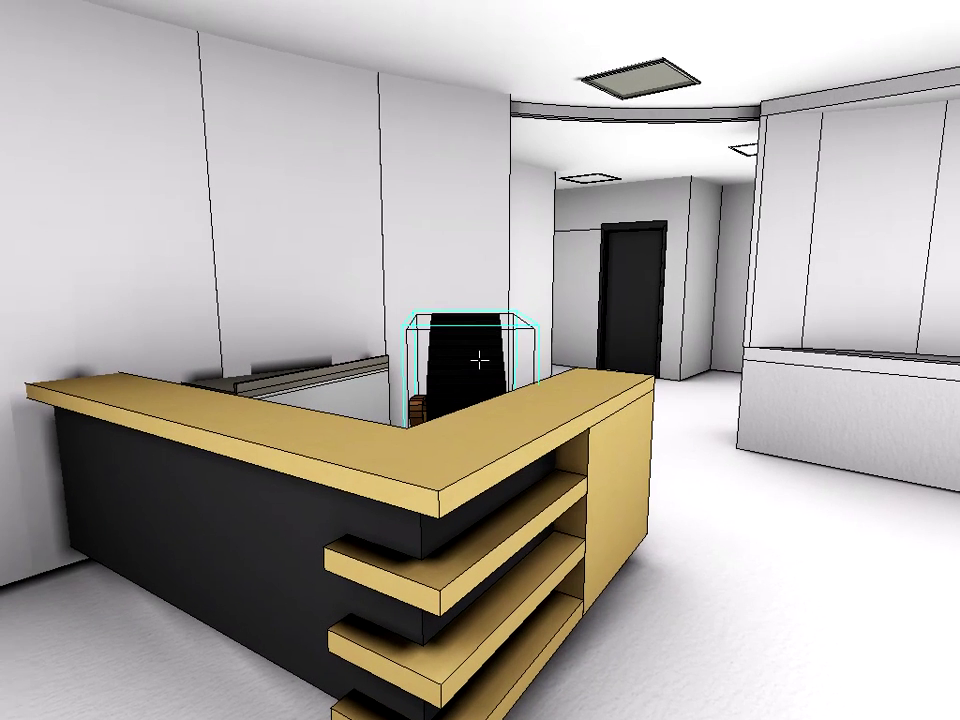
key(a)
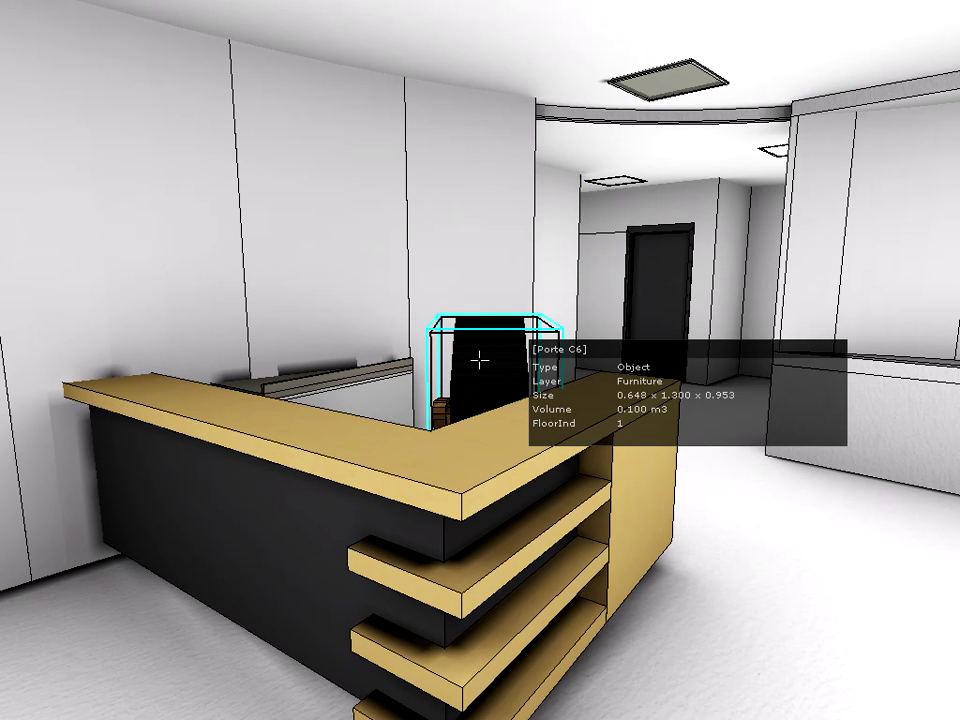
key(a)
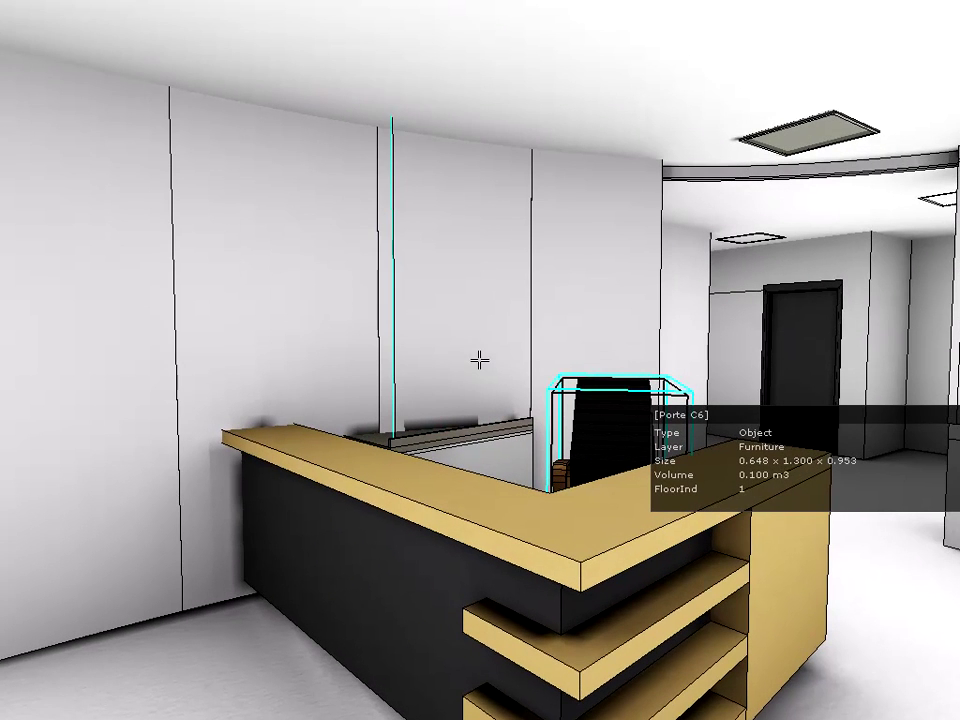
key(a)
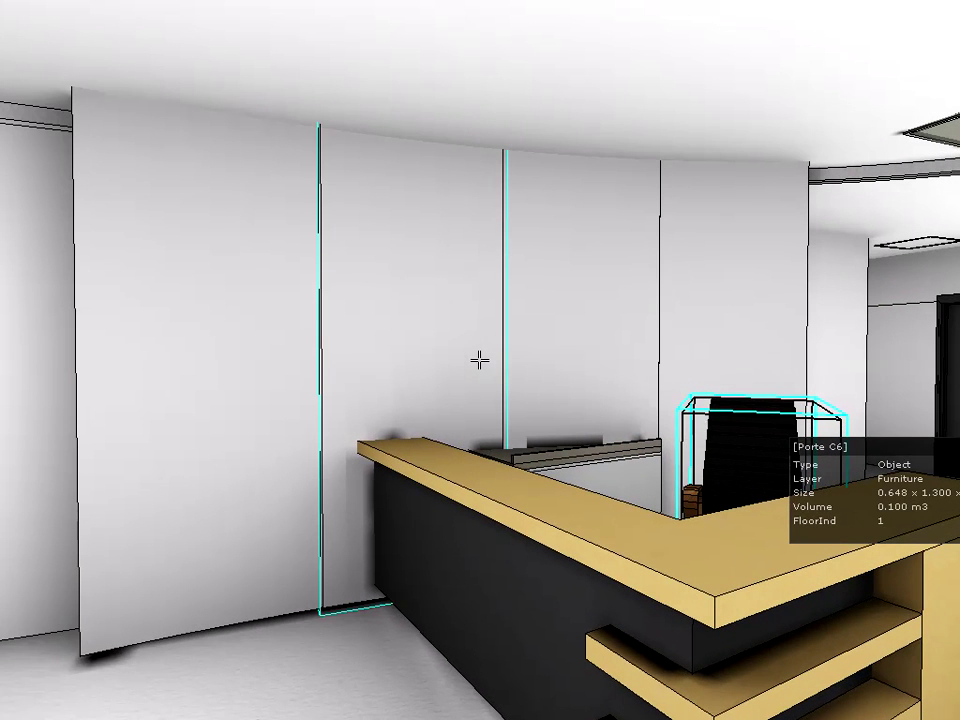
click(479, 360)
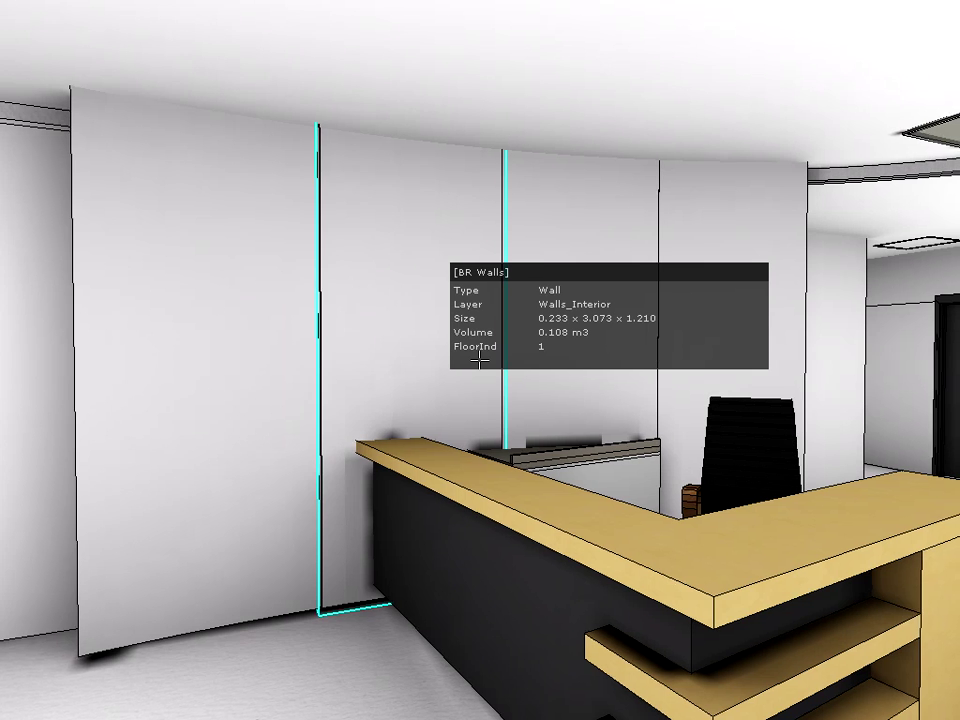
- Move from the reception desk to the upper-floor edge overlooking the staircase and elevator
key(Right)
key(Right)
key(Up)
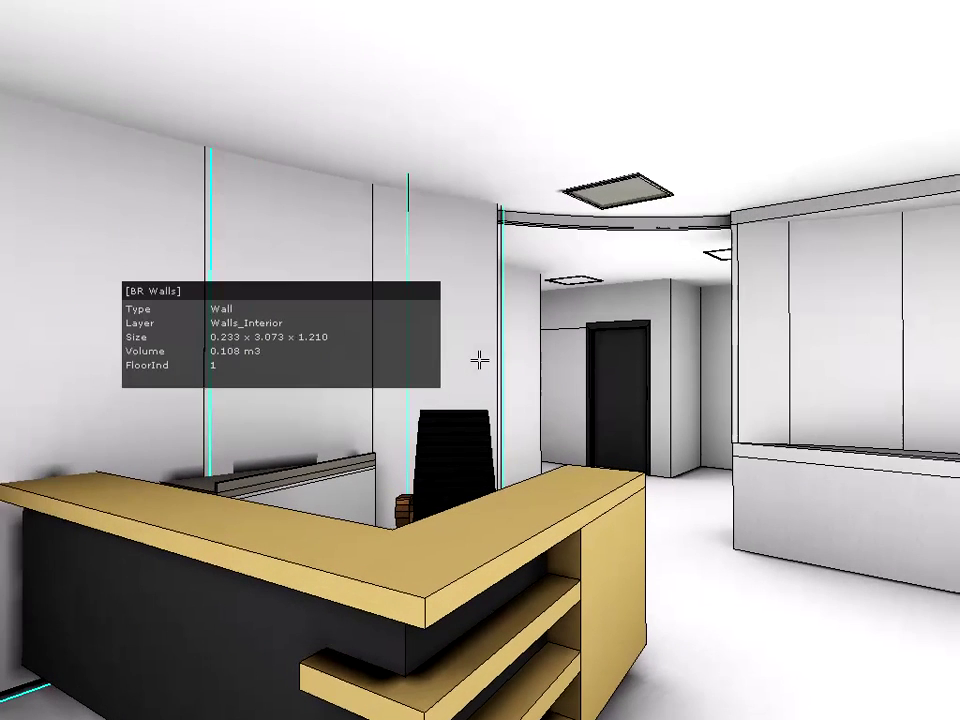
key(Right)
key(Up)
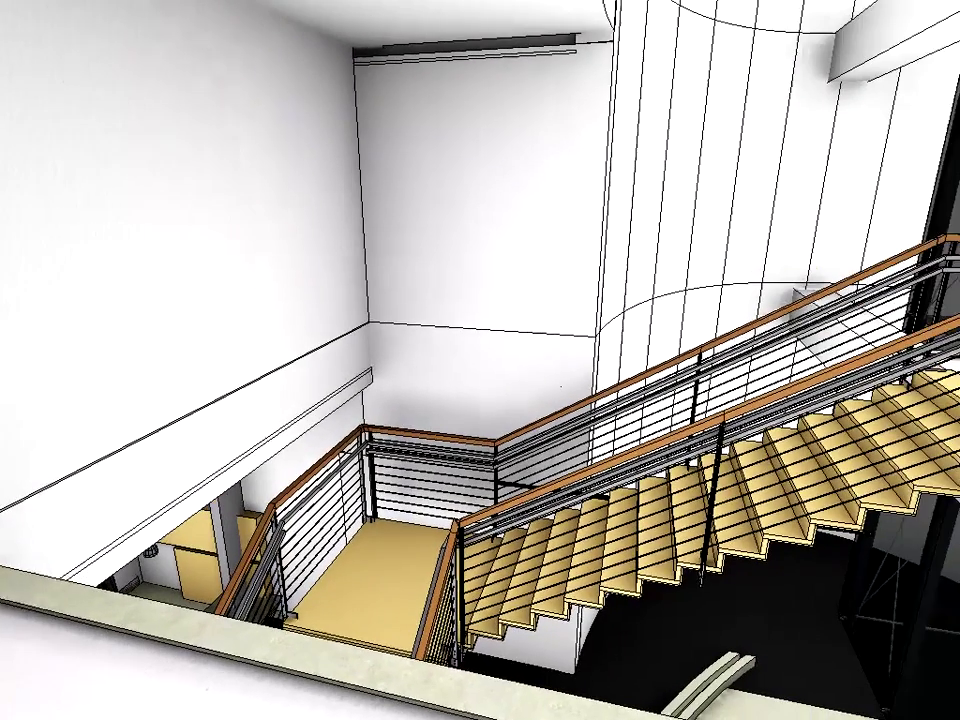
key(Right)
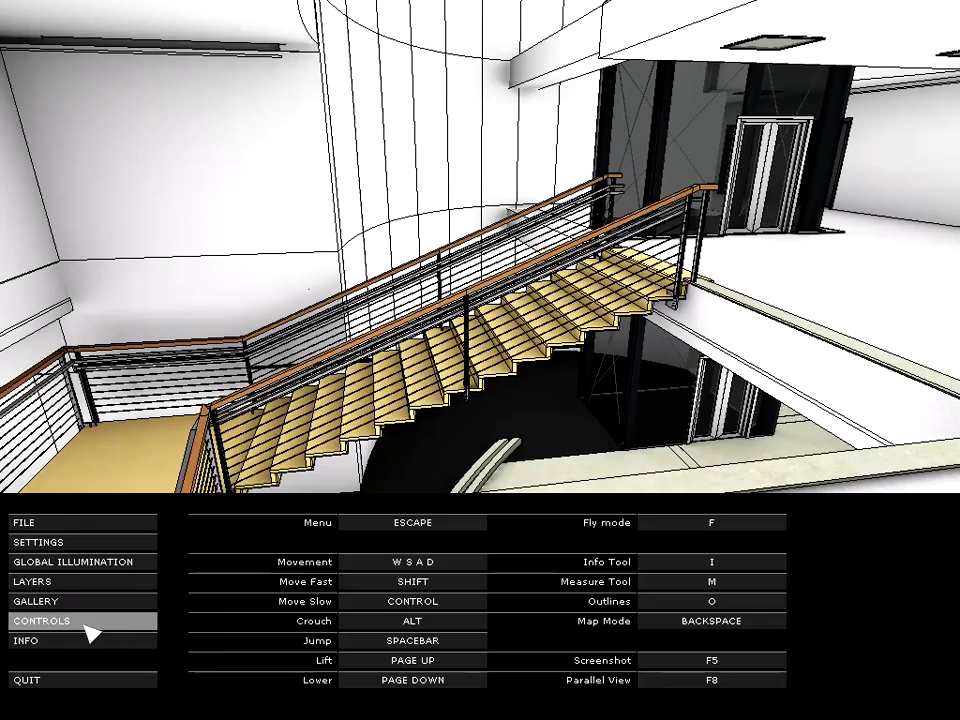
- Set the model's transparency to 70 in the viewer settings
click(95, 548)
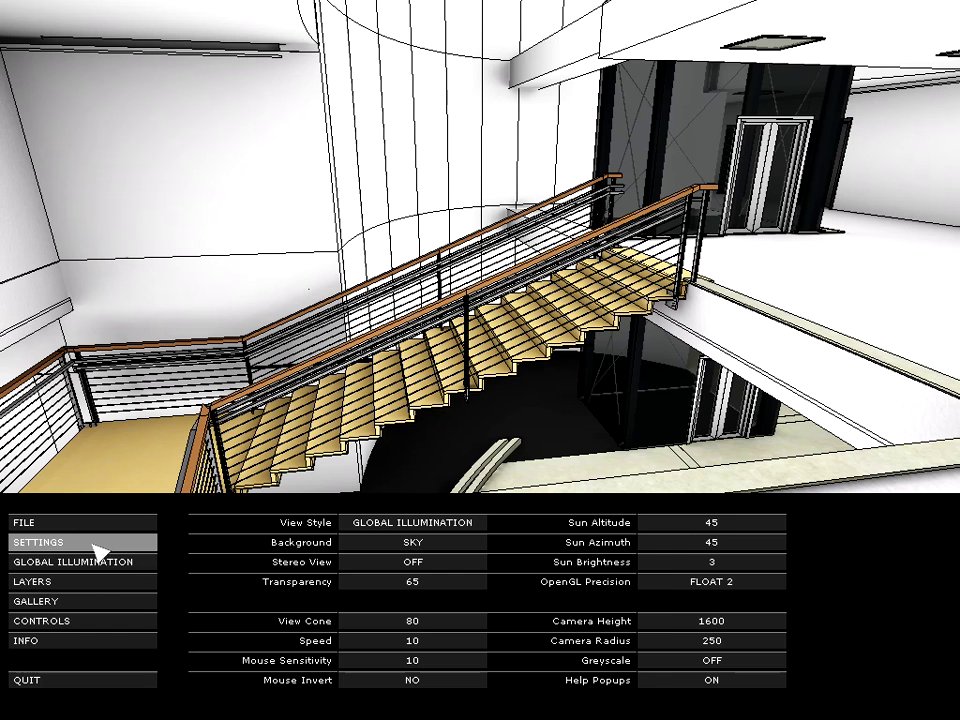
click(451, 583)
drag(430, 581, 482, 581)
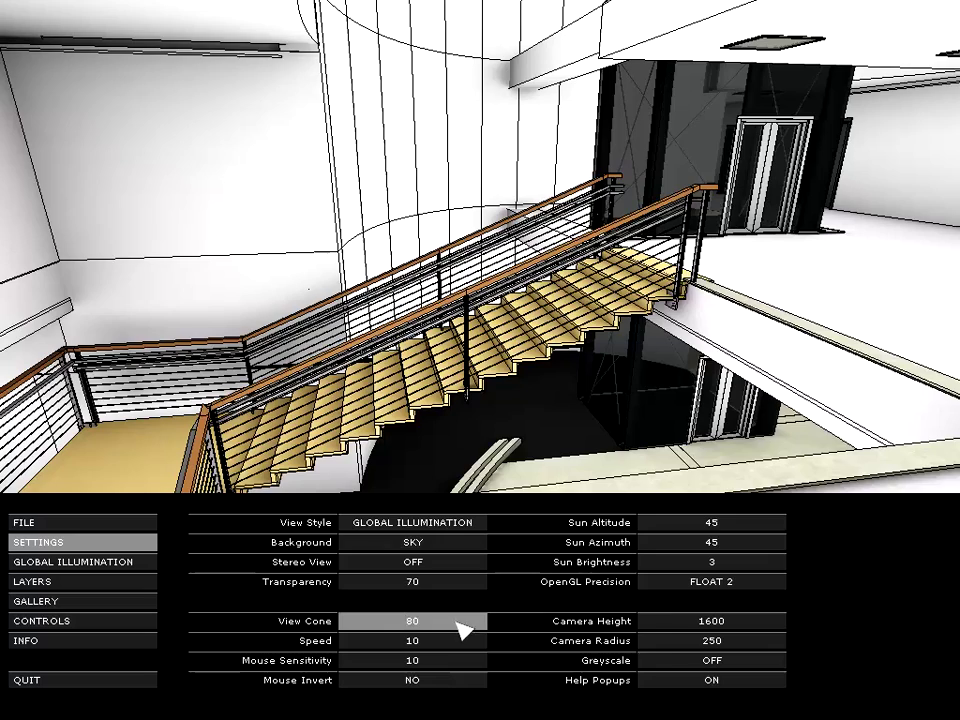
mouse_move(458, 622)
mouse_move(458, 622)
mouse_down()
mouse_move(326, 622)
mouse_move(476, 622)
mouse_move(462, 622)
mouse_up()
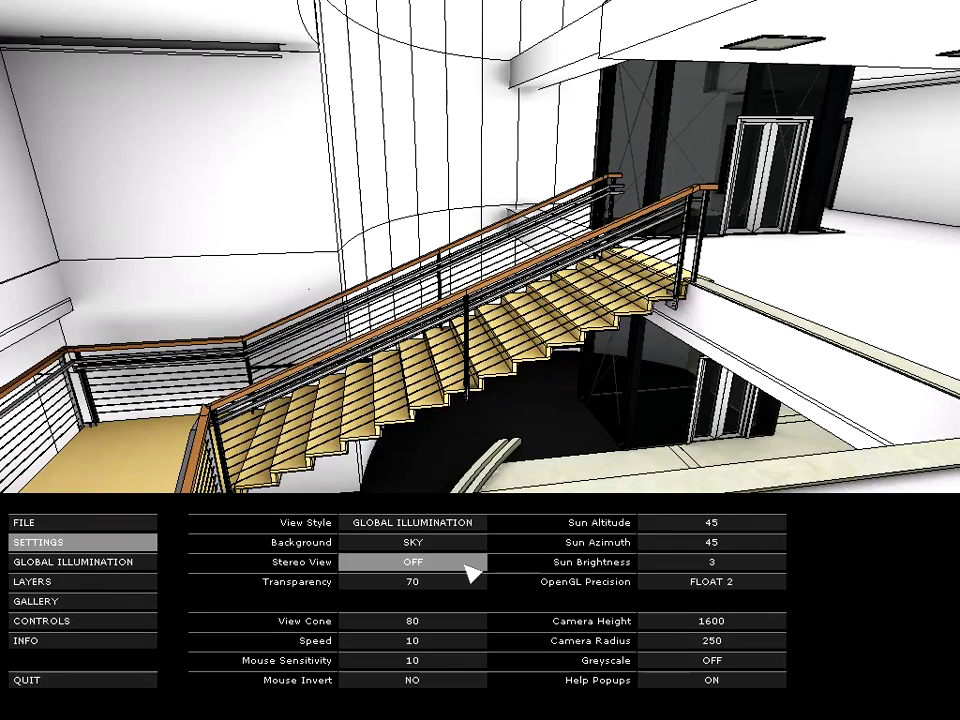
- Set the stereo view to Red/Cyan and return to the full view of the staircase
click(470, 572)
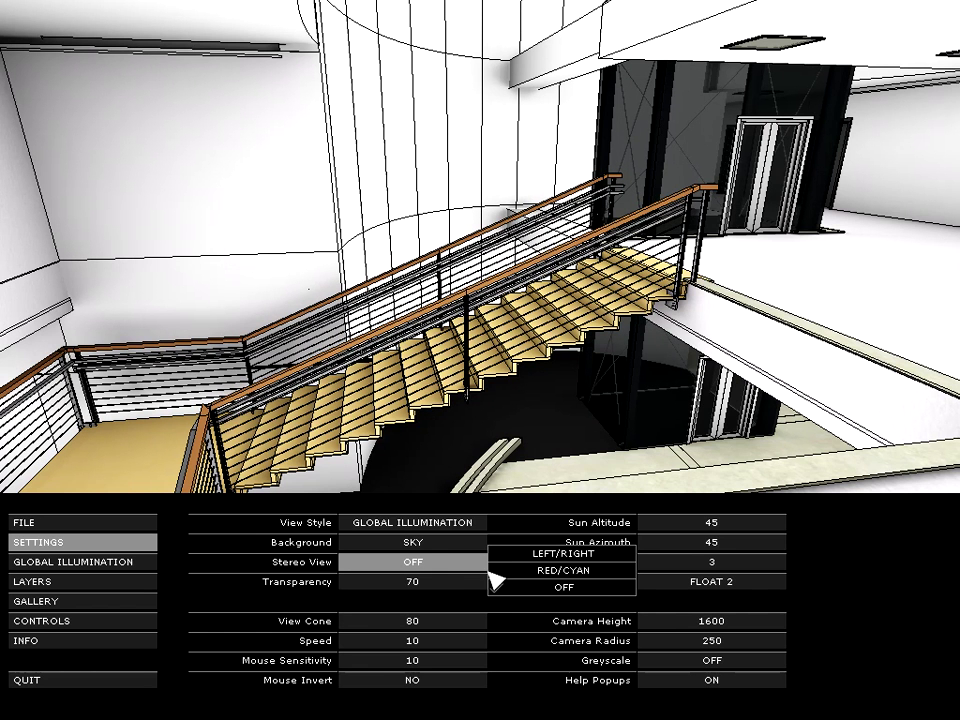
click(614, 576)
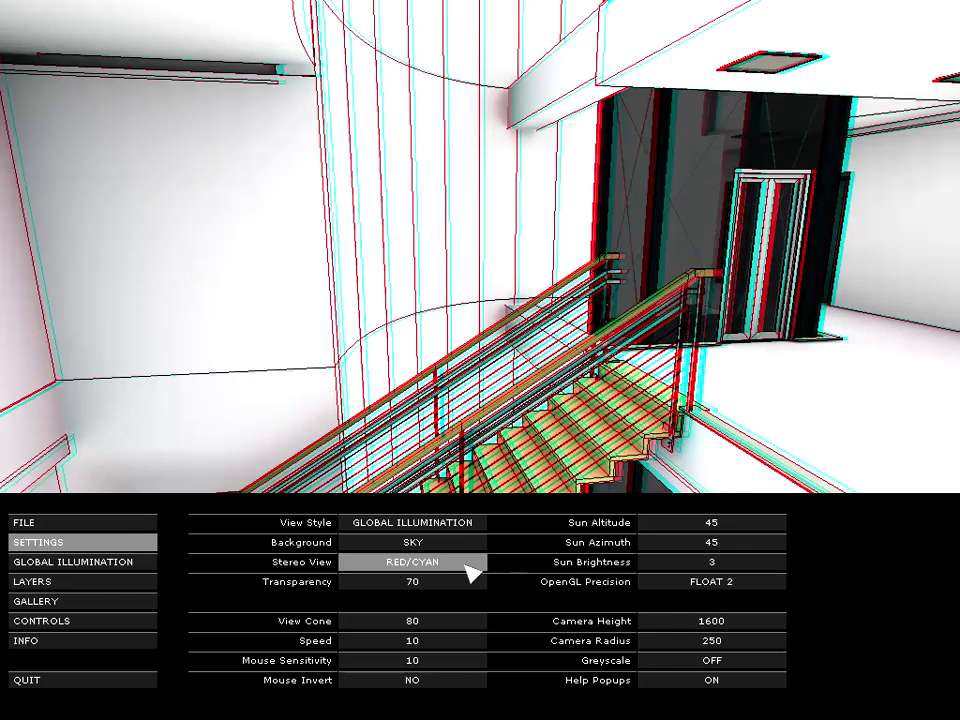
key(Escape)
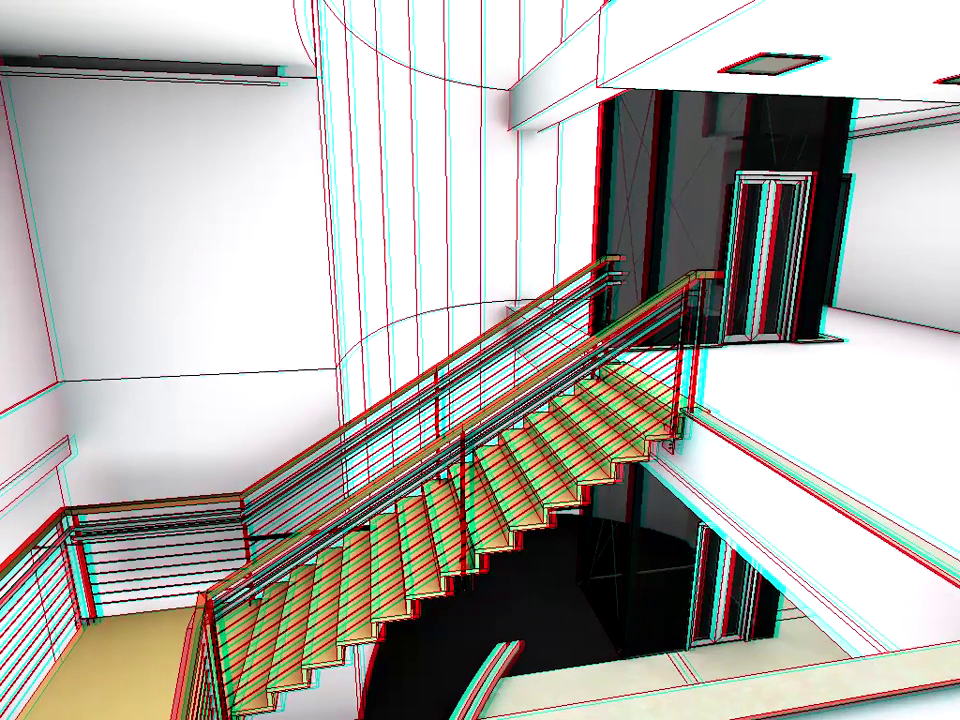